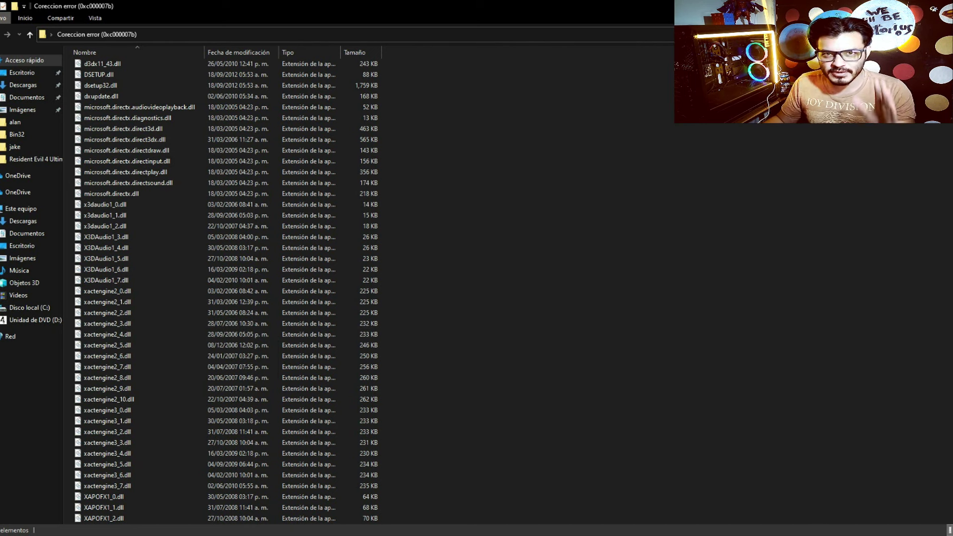
Switch to the browser and search DLL-files.com for MFPLAT.DLL.
key(super+d)
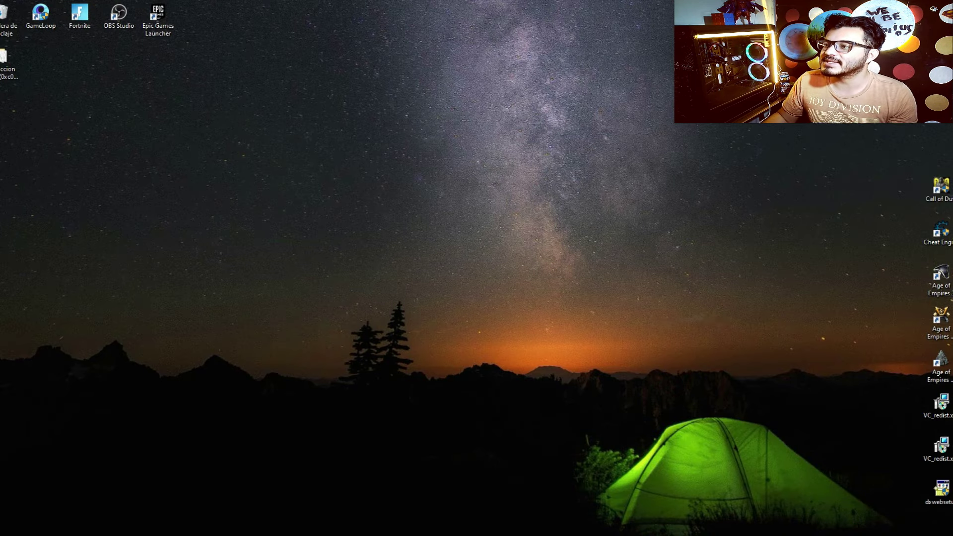
click(218, 529)
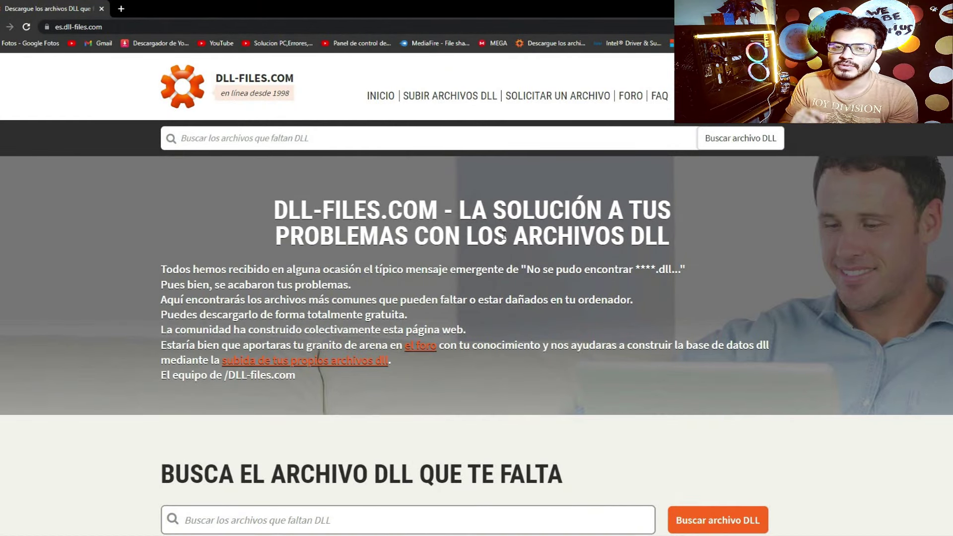
click(421, 133)
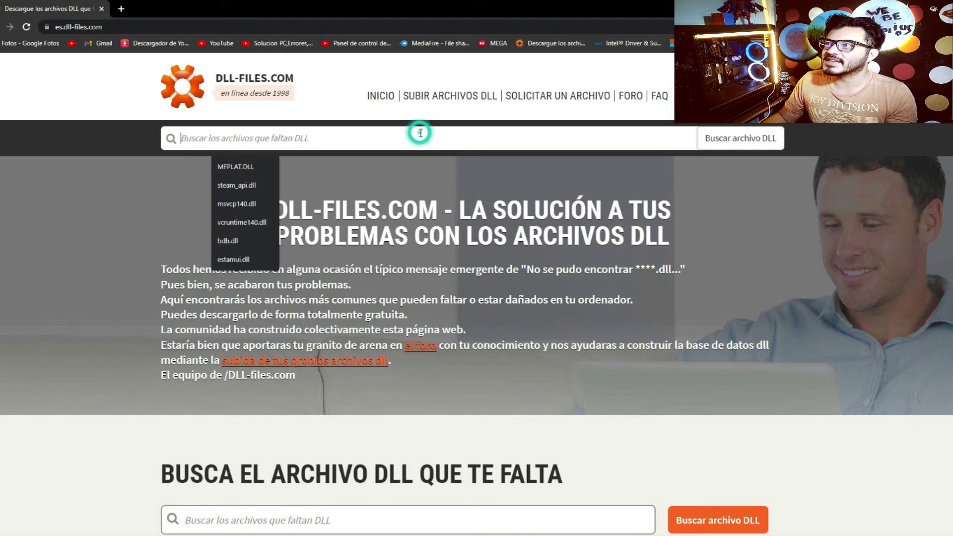
click(236, 168)
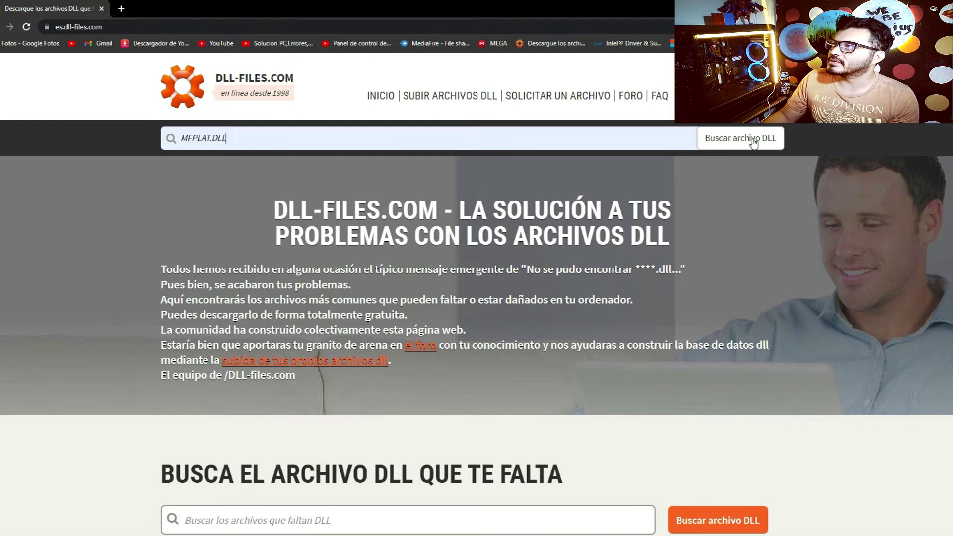
click(738, 143)
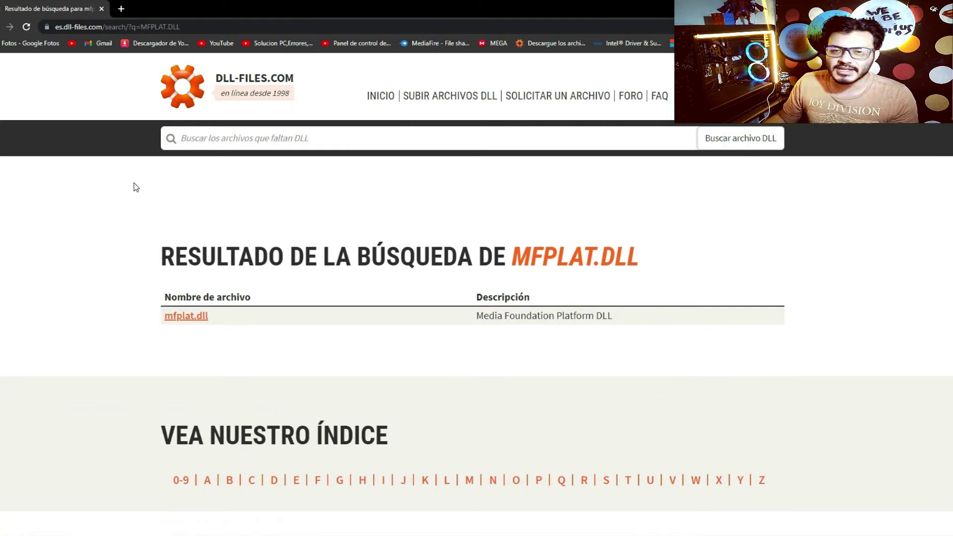
Open the mfplat.dll result and look through the versions offered for download.
click(192, 319)
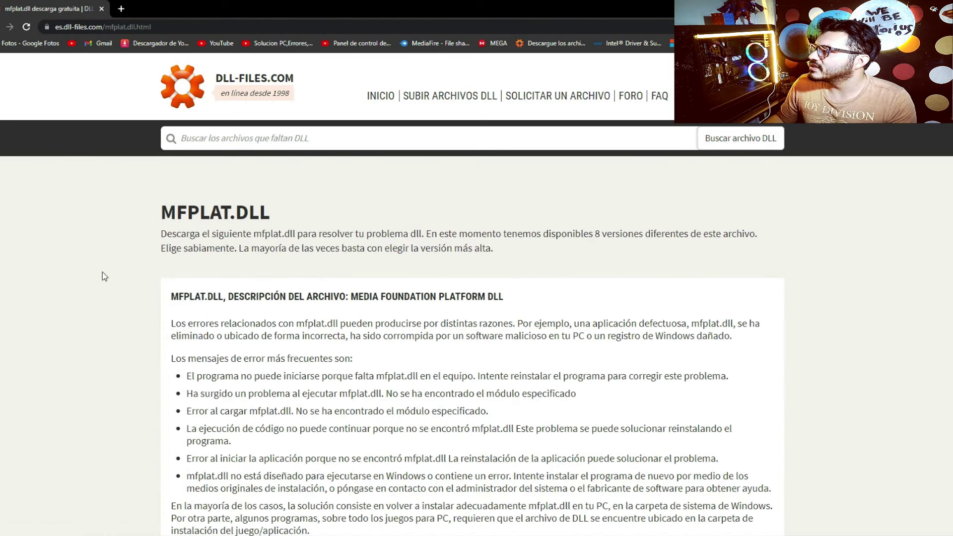
scroll(105, 276, down, 5)
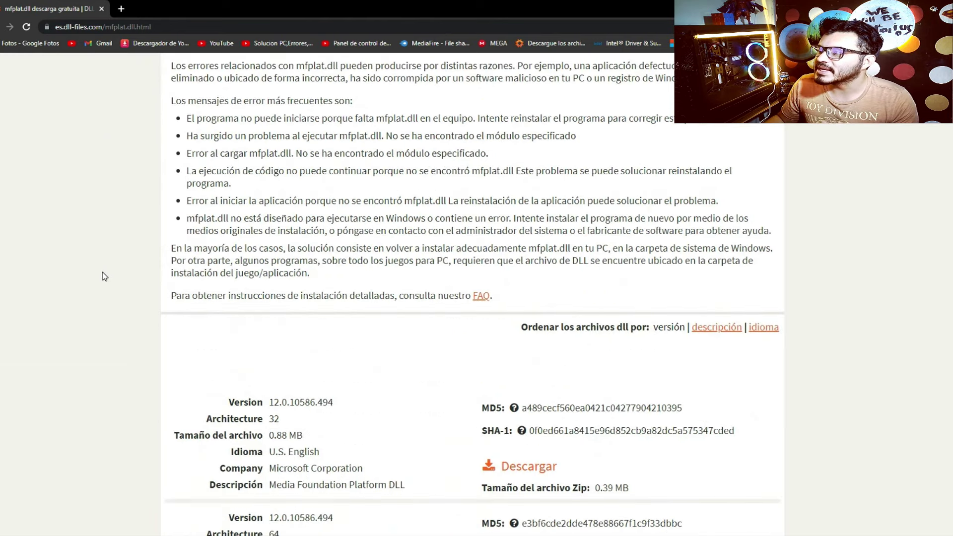
scroll(103, 275, down, 2)
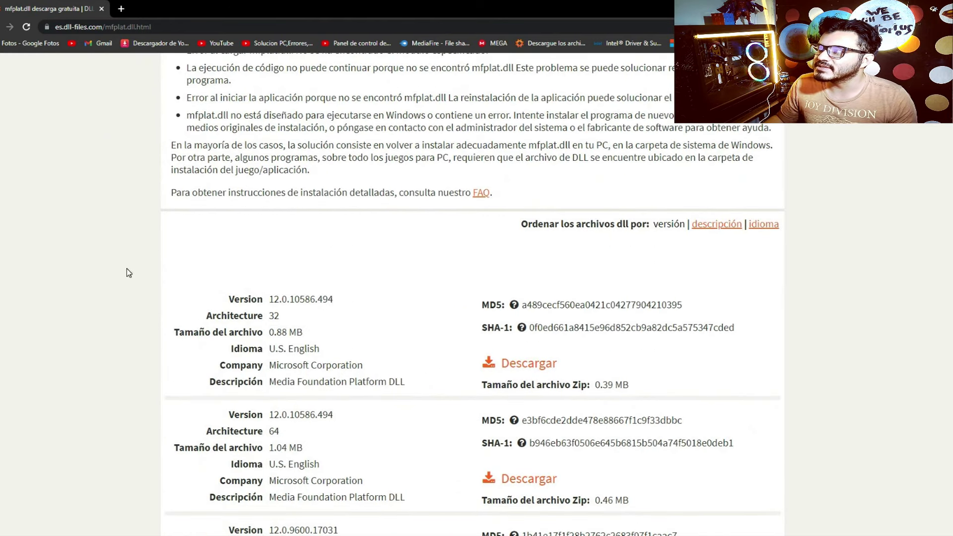
scroll(419, 251, down, 15)
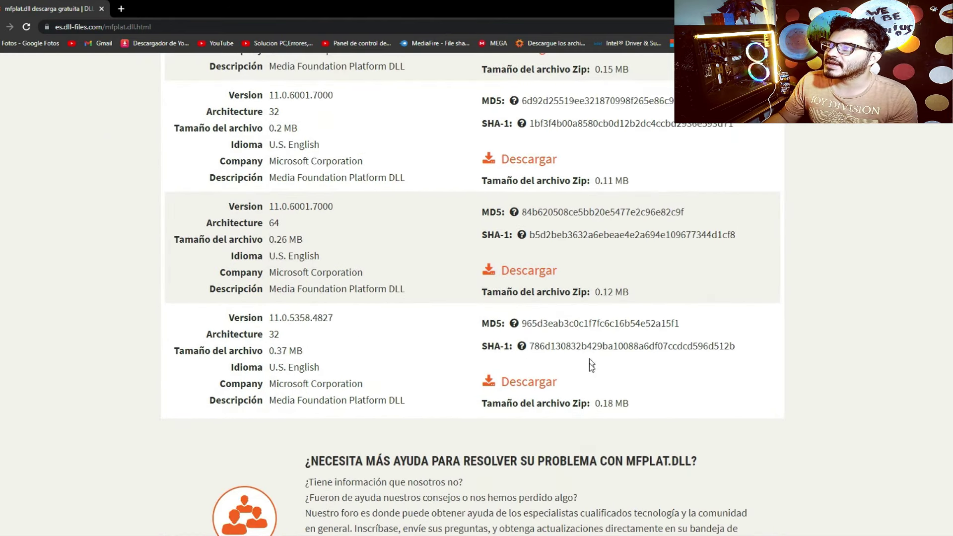
scroll(592, 360, up, 20)
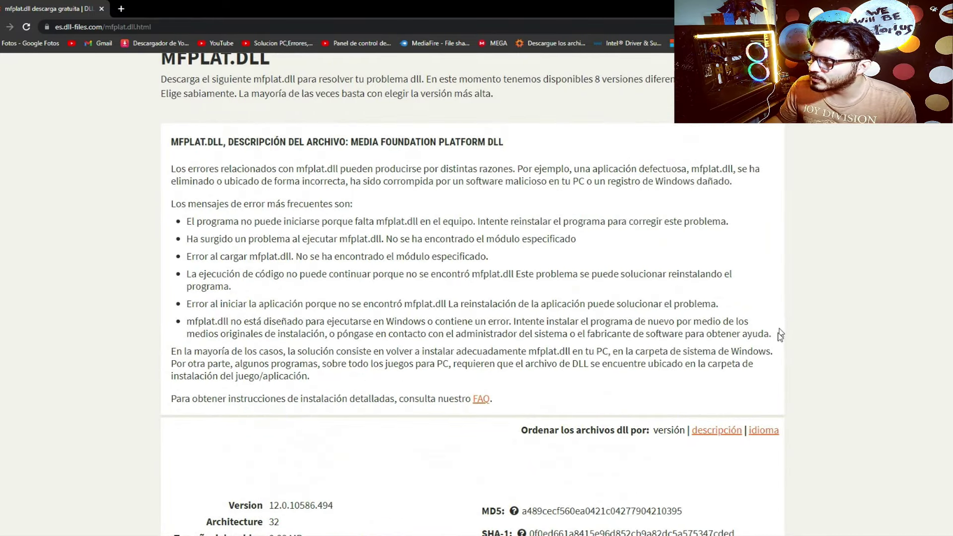
scroll(410, 370, down, 5)
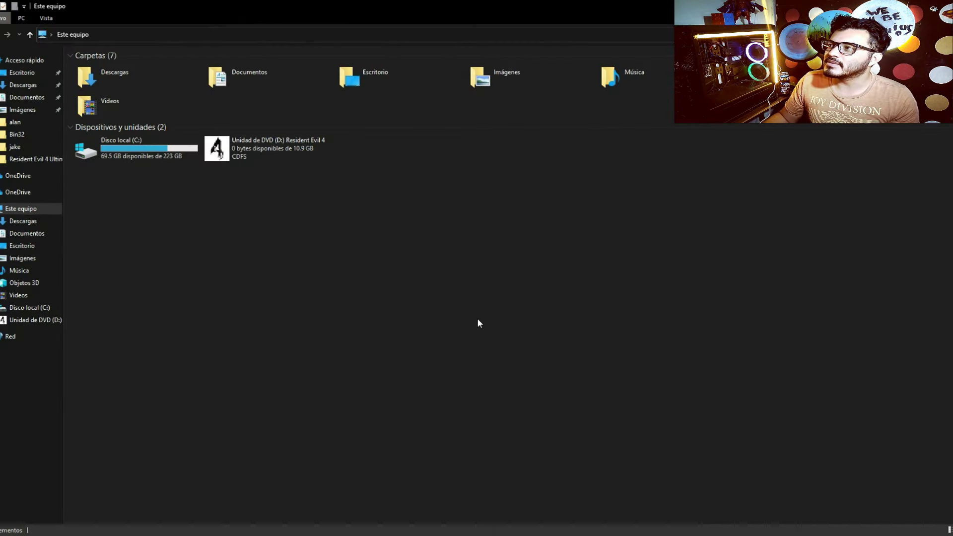
Open the computer's properties from Este equipo to check the system architecture.
right_click(478, 319)
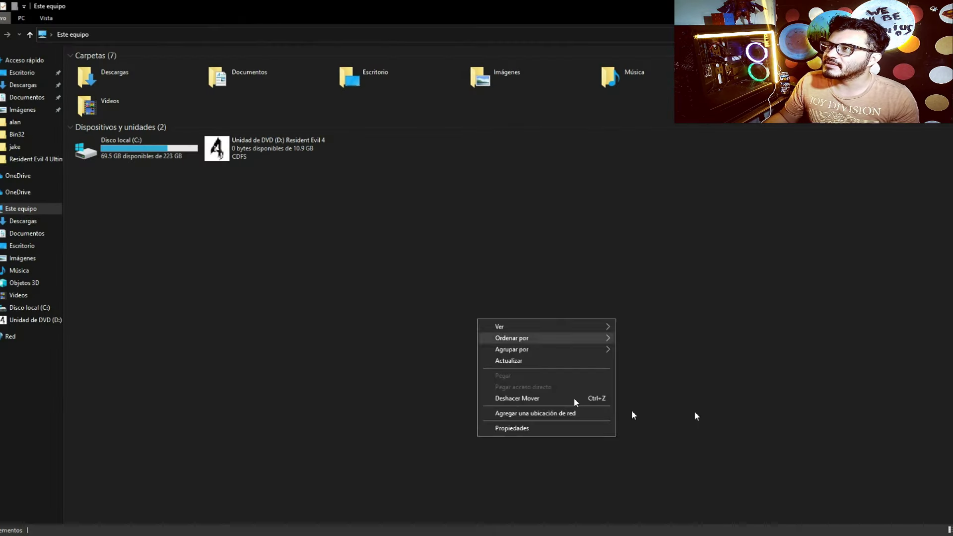
click(546, 430)
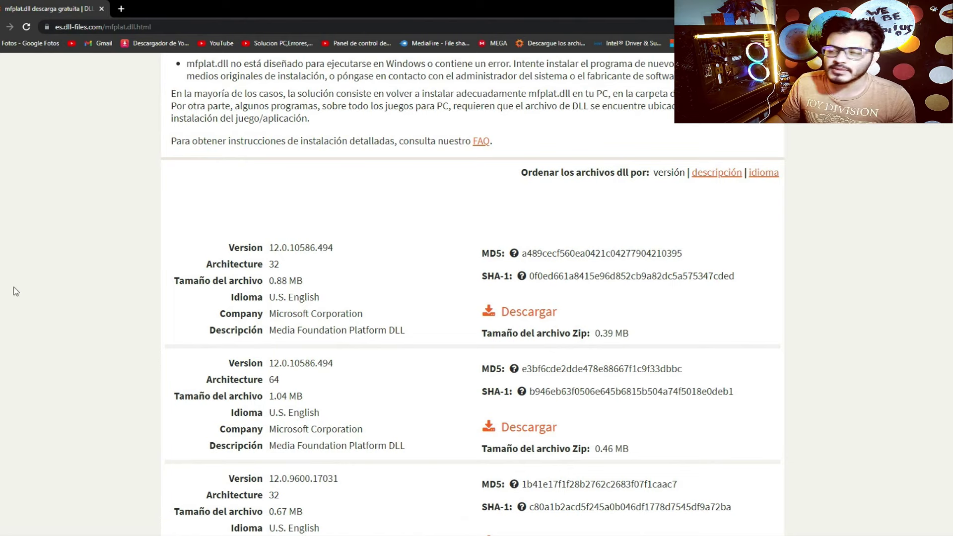
Download the 64-bit mfplat.dll version 12.0.10586.494 and place the mfplat.zip archive on the desktop.
click(542, 432)
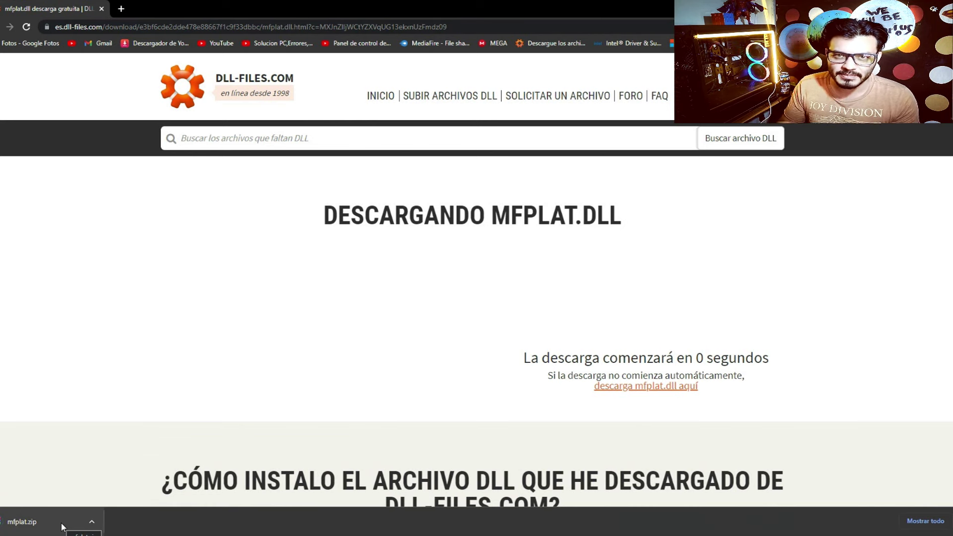
key(super+Down)
drag(250, 419, 80, 234)
click(640, 74)
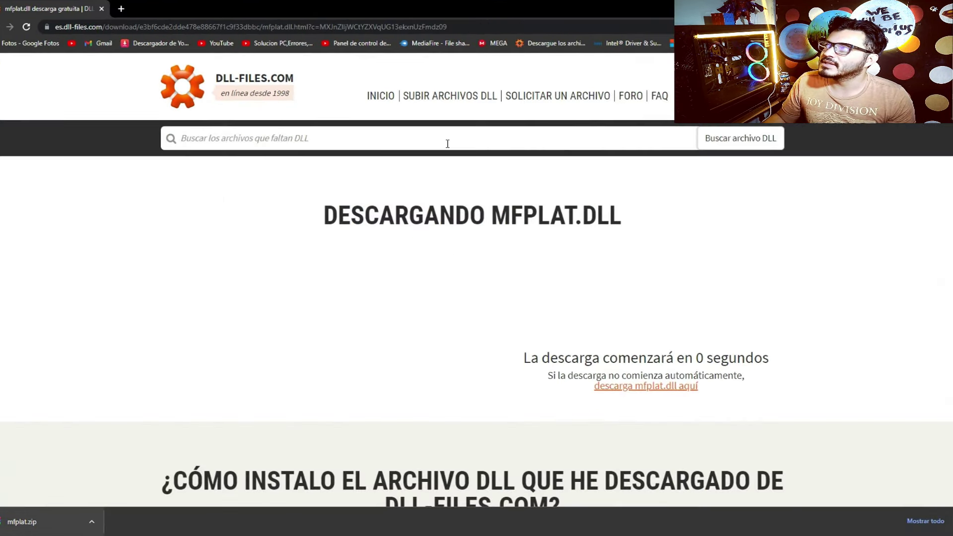
Extract the mfplat archive directly onto the desktop.
key(super+d)
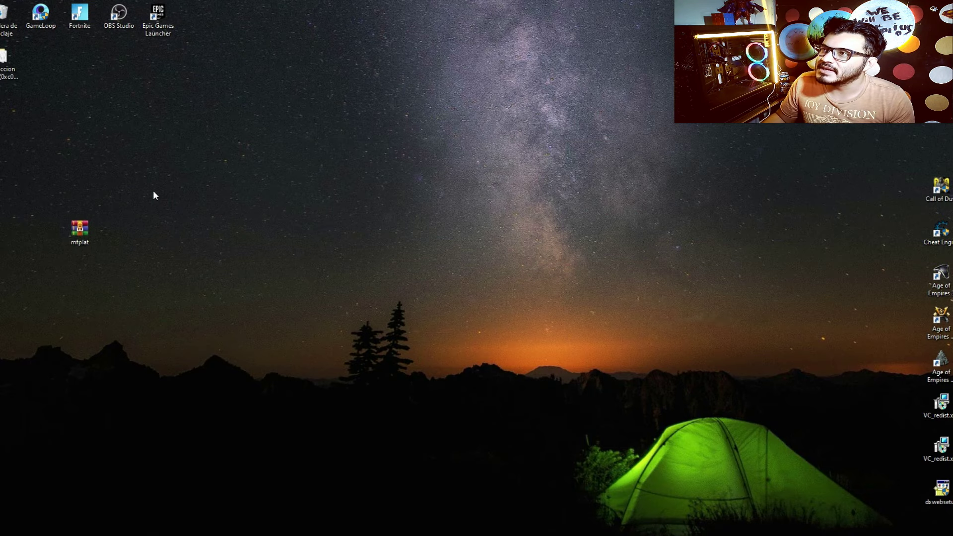
click(83, 229)
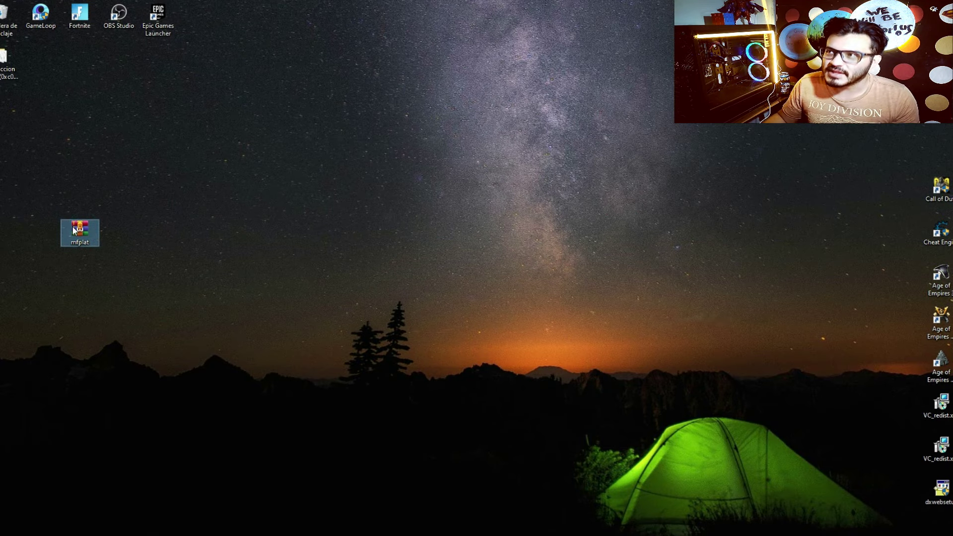
right_click(73, 229)
click(114, 281)
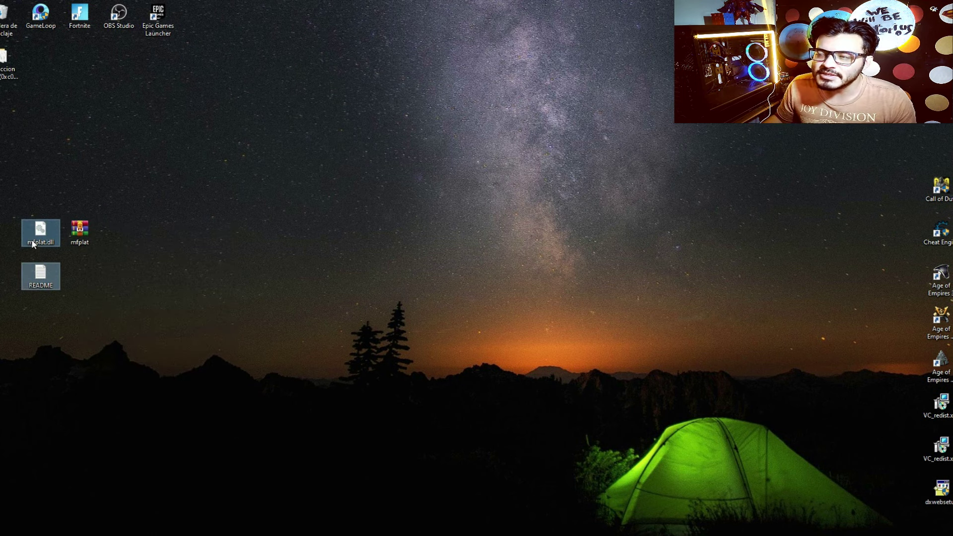
Copy the extracted mfplat.dll and README files from the desktop.
mouse_move(29, 240)
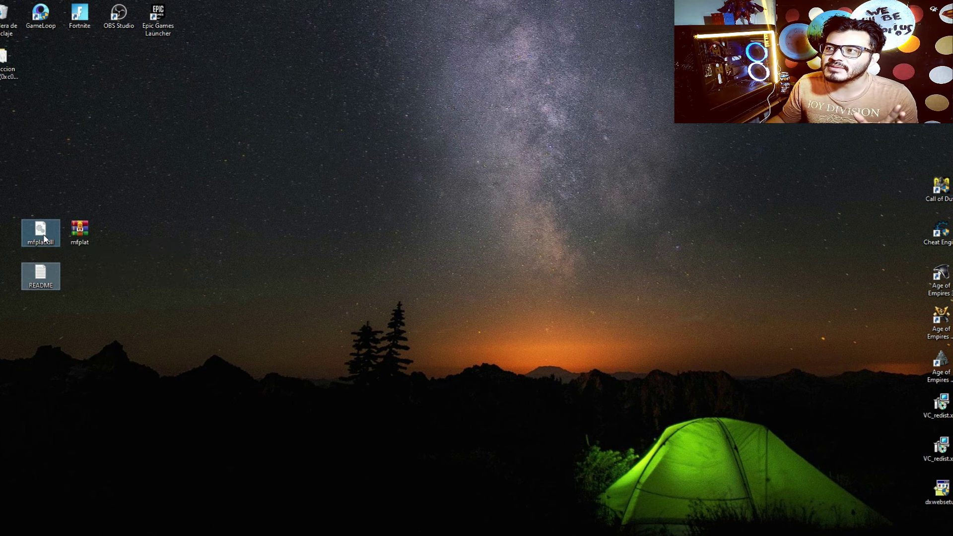
right_click(43, 238)
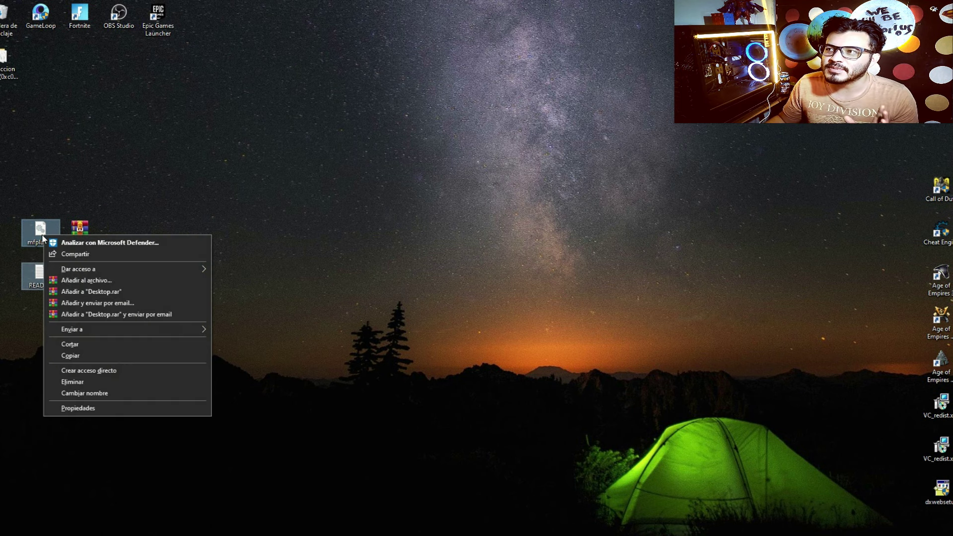
click(74, 356)
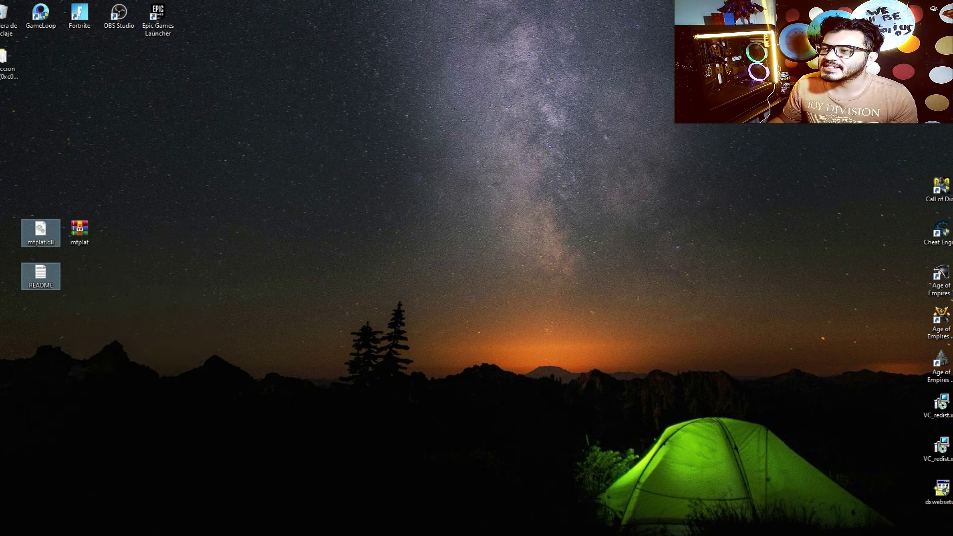
Open the System32 folder inside Windows on Disco local (C:).
key(super+e)
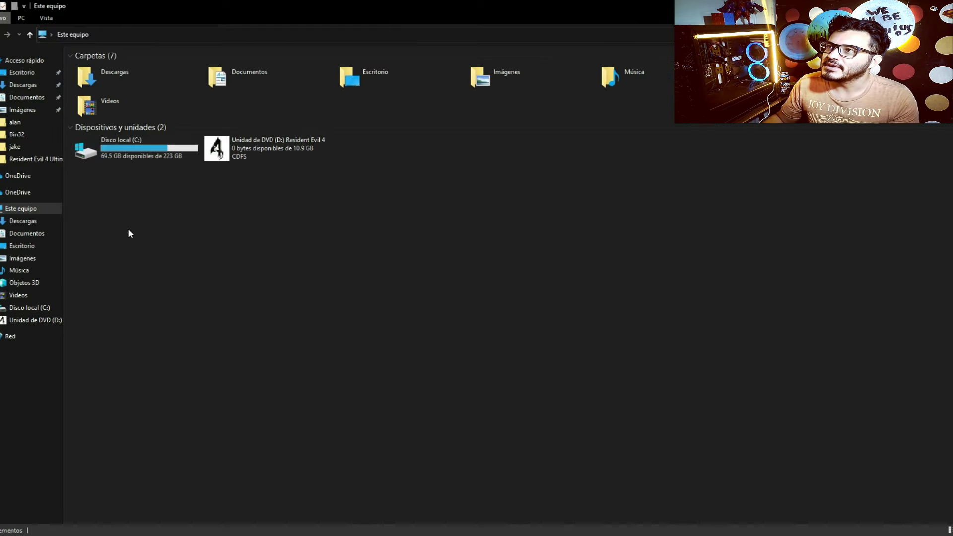
double_click(103, 153)
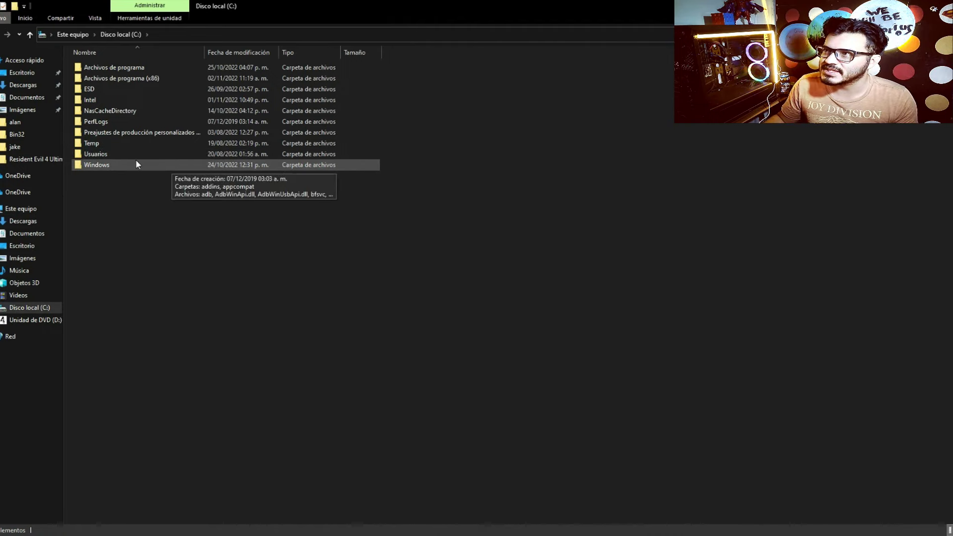
double_click(100, 164)
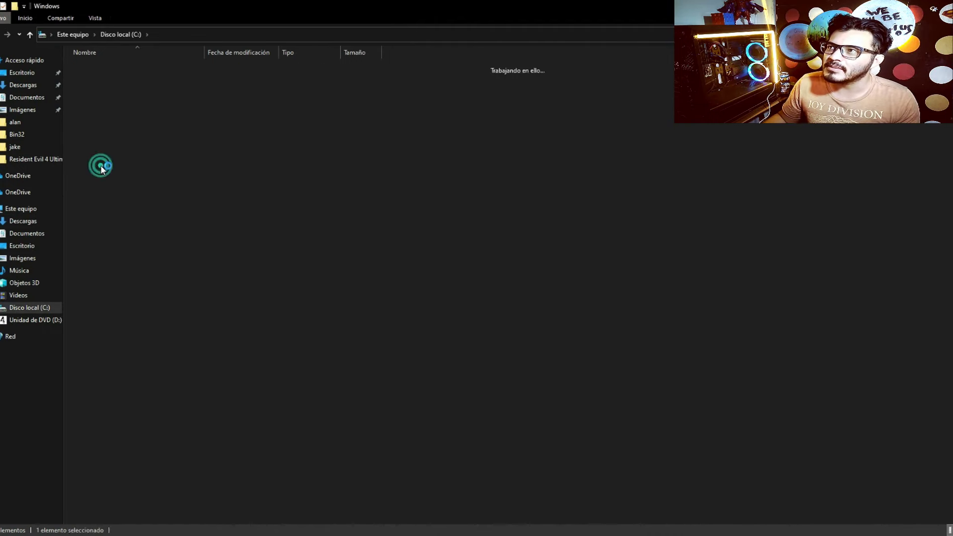
scroll(522, 229, down, 4)
scroll(521, 229, down, 8)
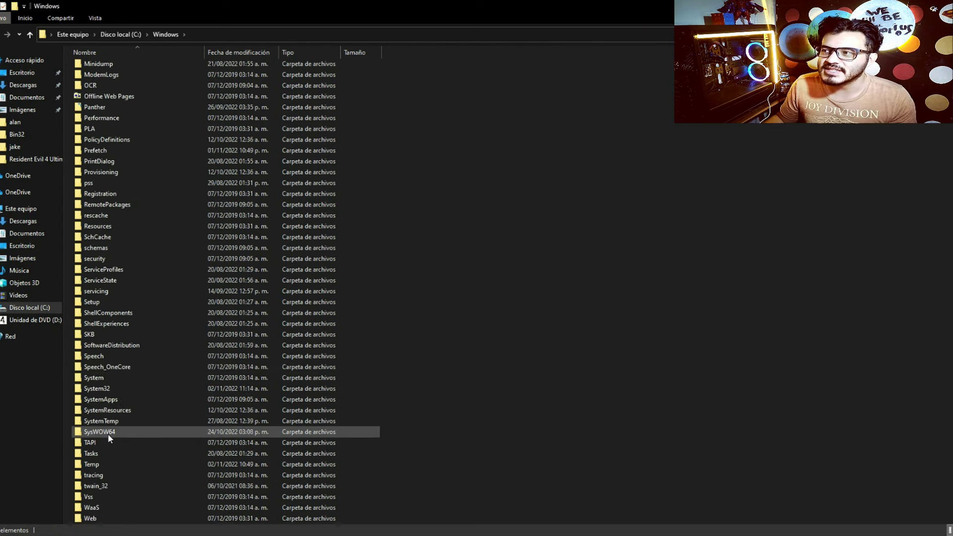
mouse_move(109, 433)
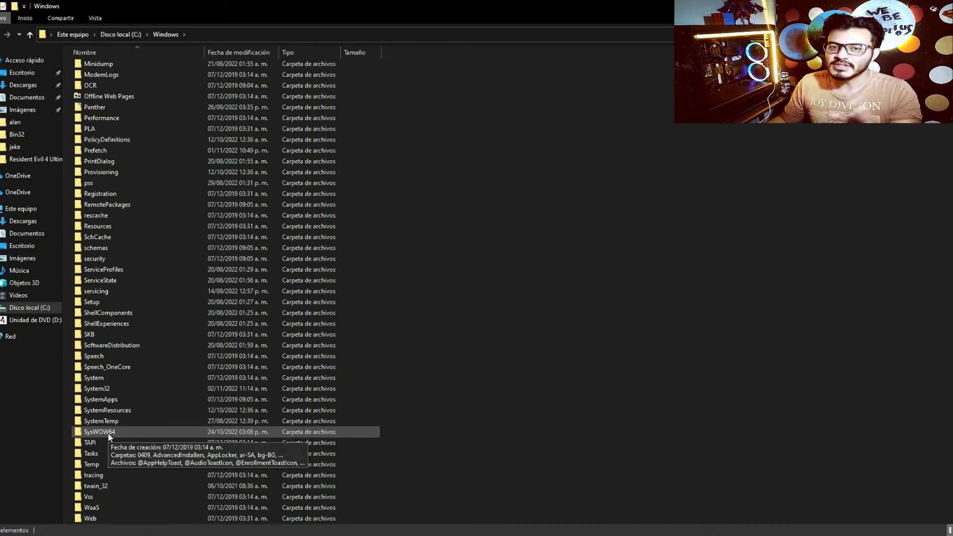
double_click(90, 390)
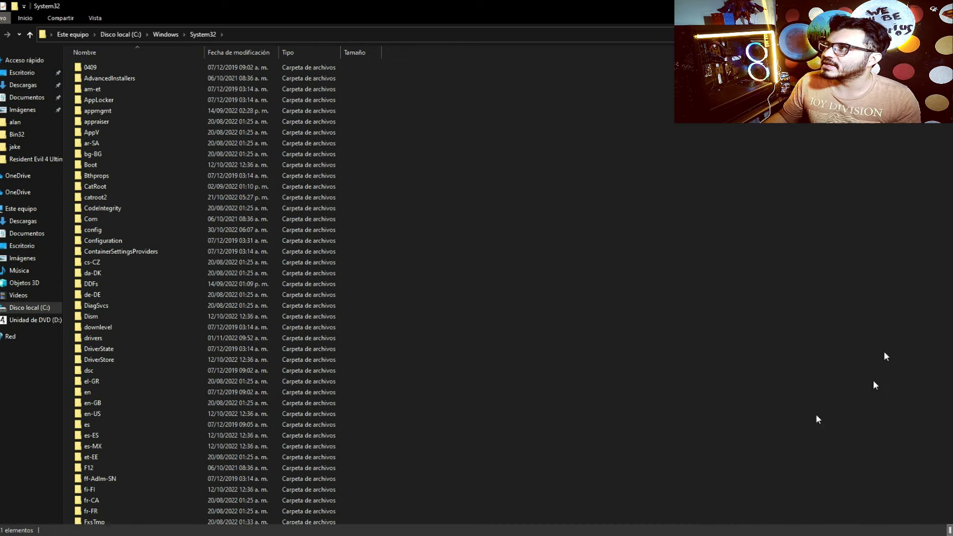
Try to paste the copied files into System32, replacing the existing mfplat.dll with administrator permission, and cancel the remaining copy.
right_click(710, 271)
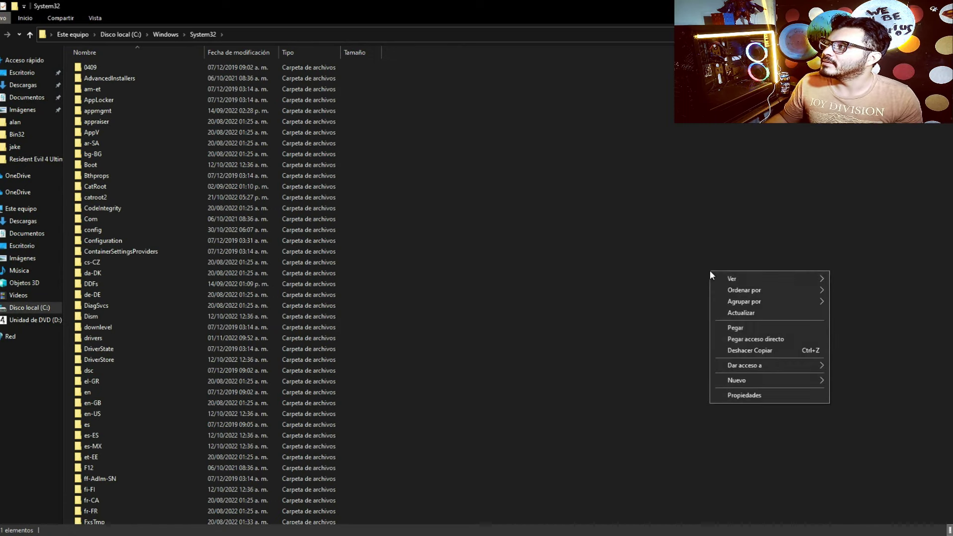
click(735, 328)
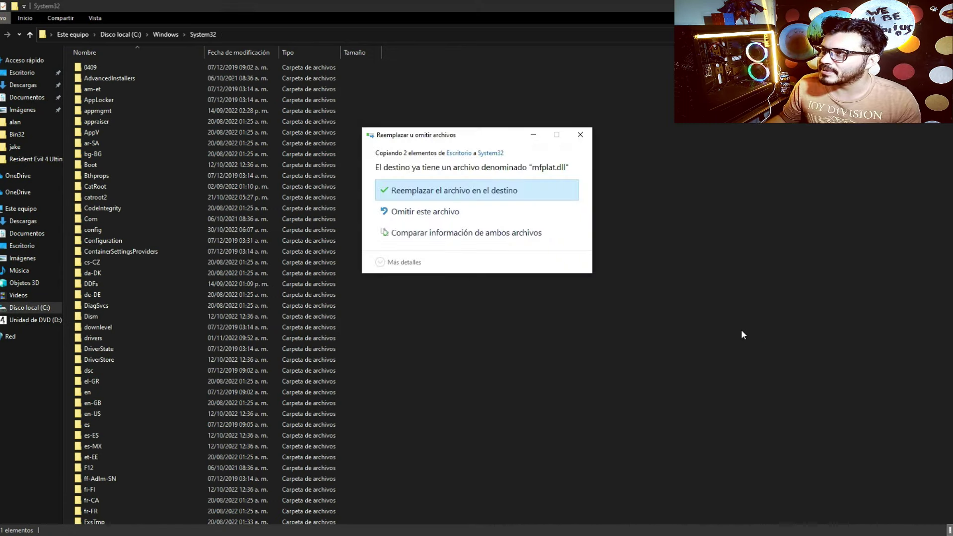
click(532, 190)
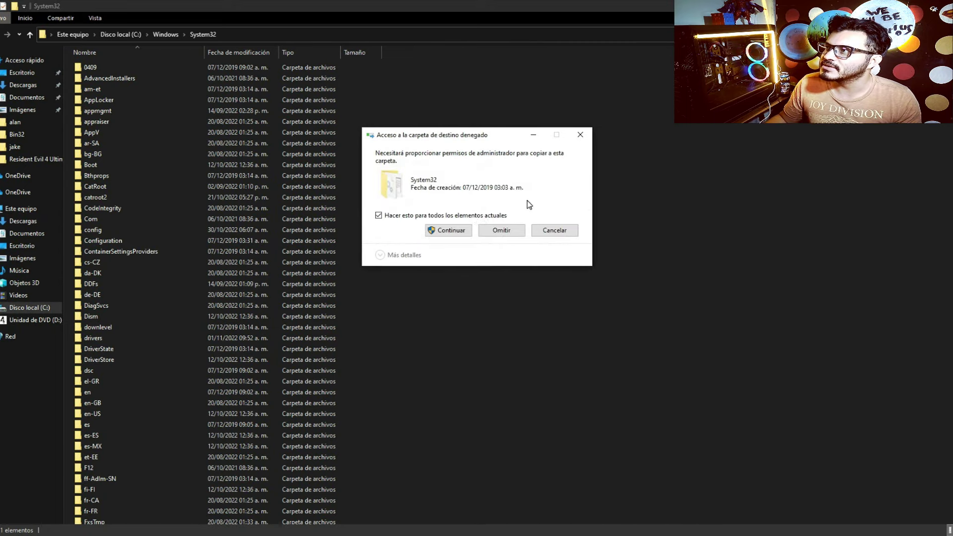
click(443, 231)
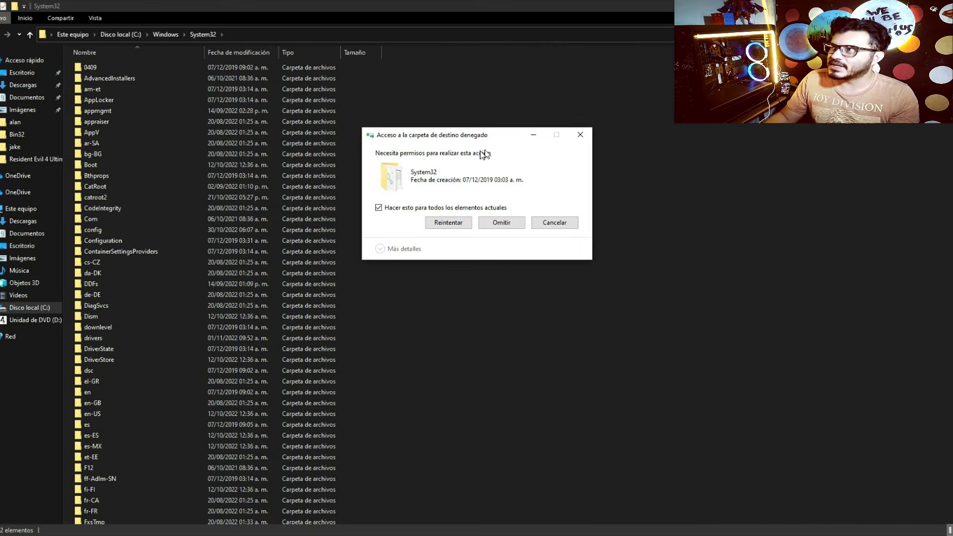
click(555, 223)
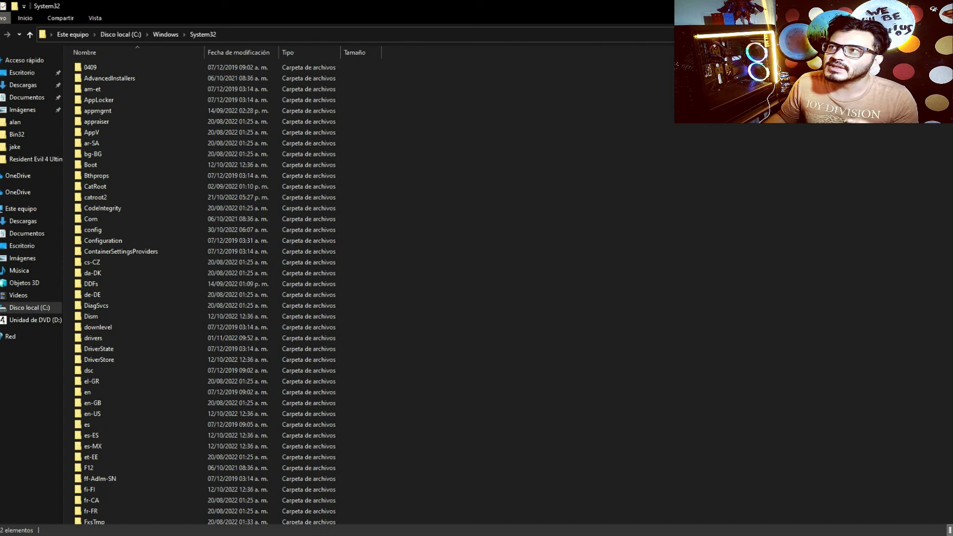
Paste the copied files into the SysWOW64 folder inside Windows, choosing to replace the existing mfplat.dll and continuing with administrator permission.
key(alt+Up)
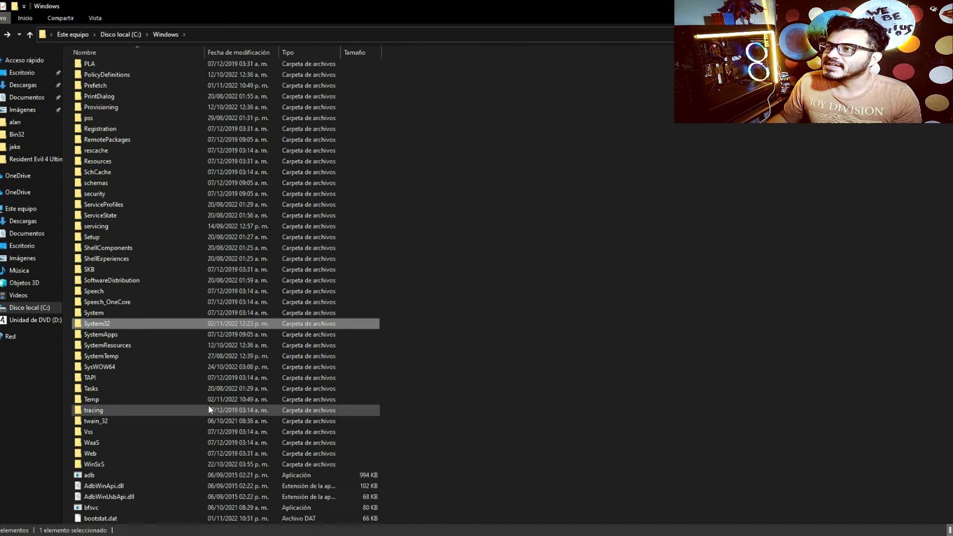
double_click(109, 366)
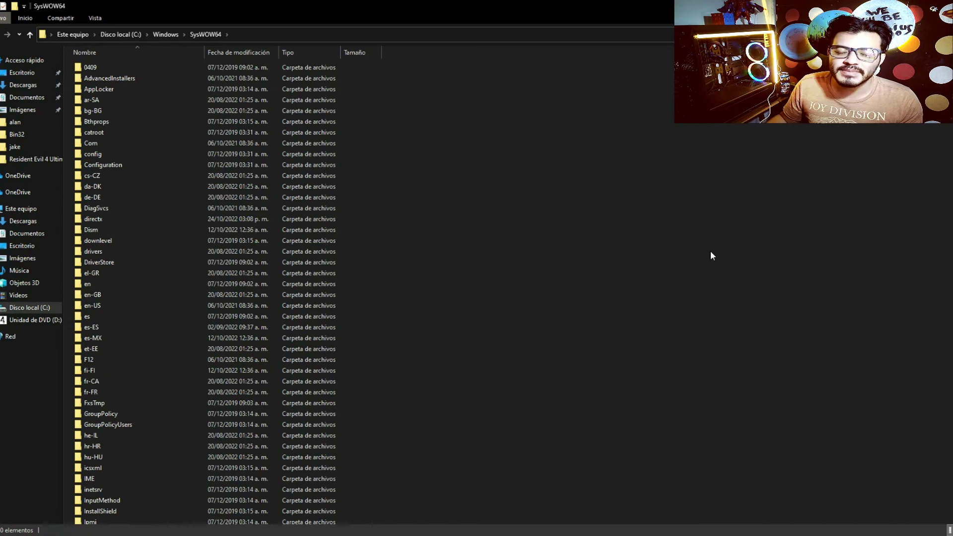
right_click(610, 259)
click(642, 318)
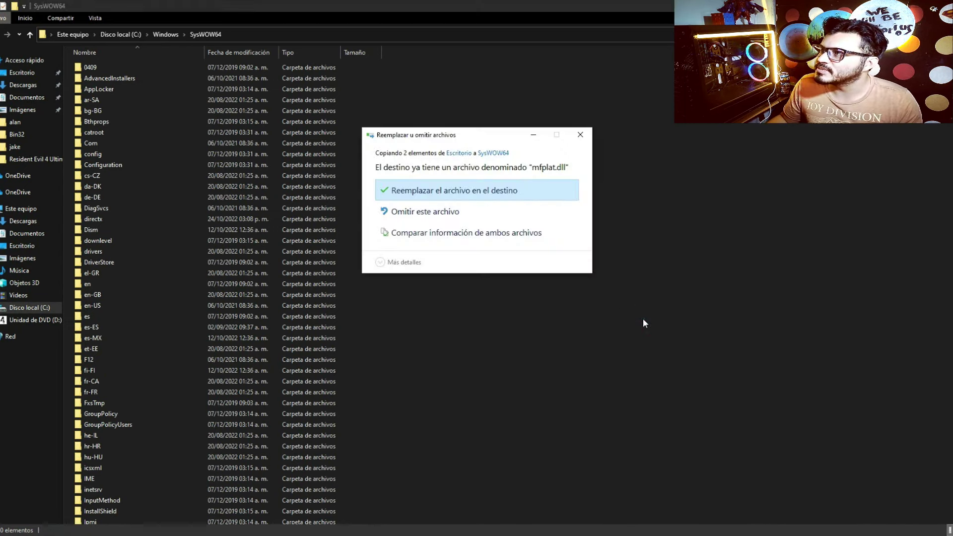
click(460, 190)
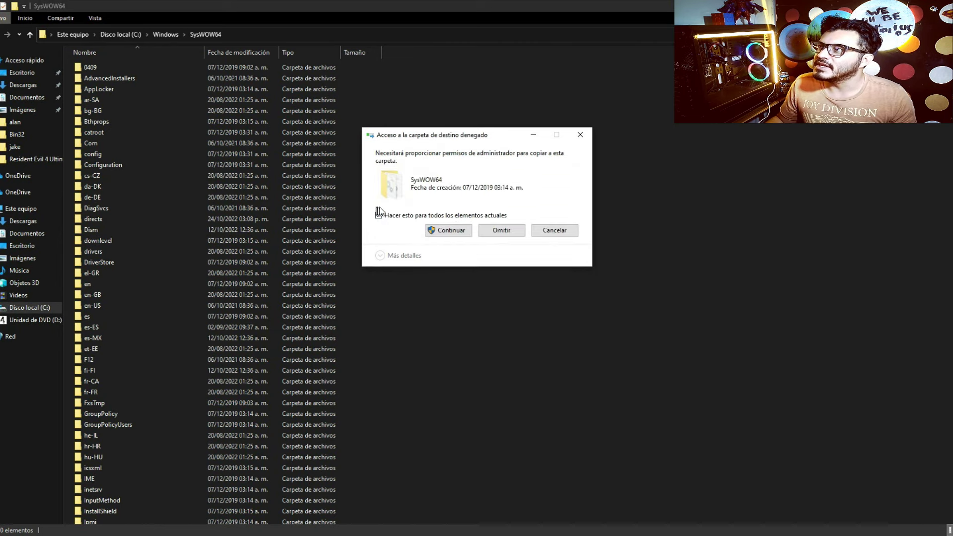
click(455, 231)
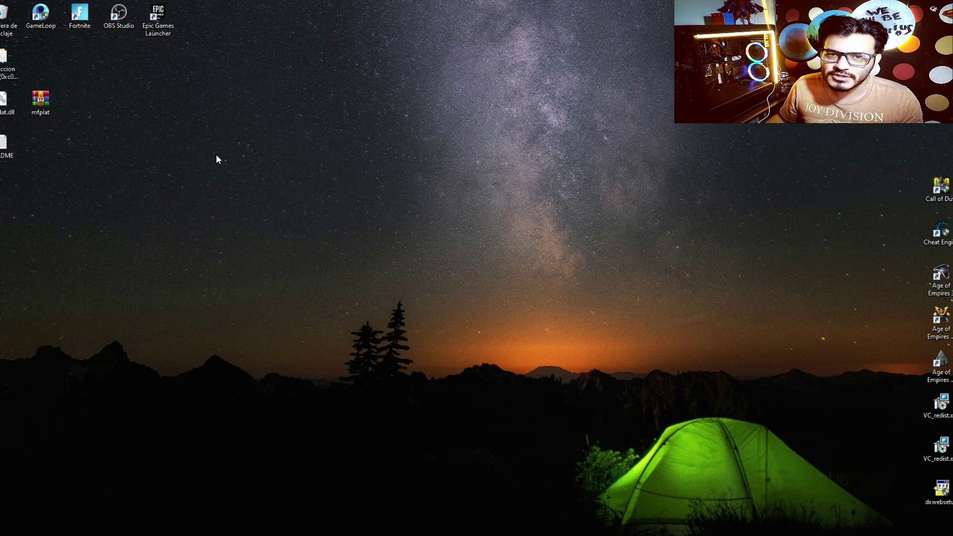
Copy only mfplat.dll from the desktop and open the file location of the Epic Games Launcher shortcut.
right_click(1, 114)
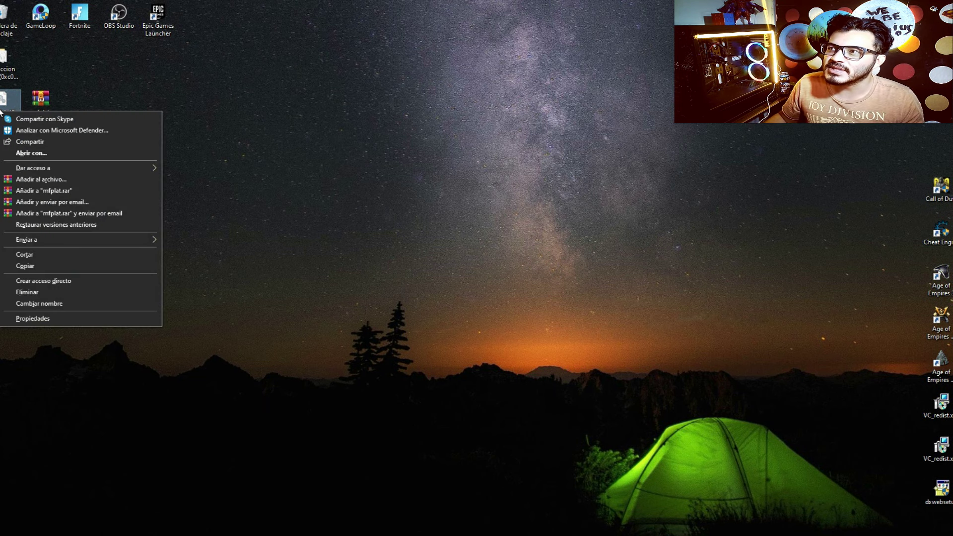
click(51, 270)
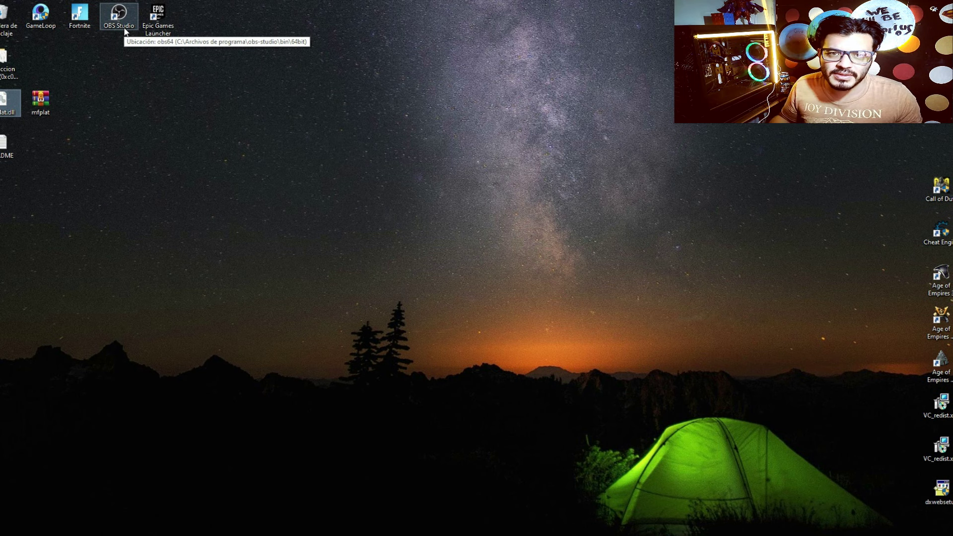
double_click(158, 20)
right_click(156, 21)
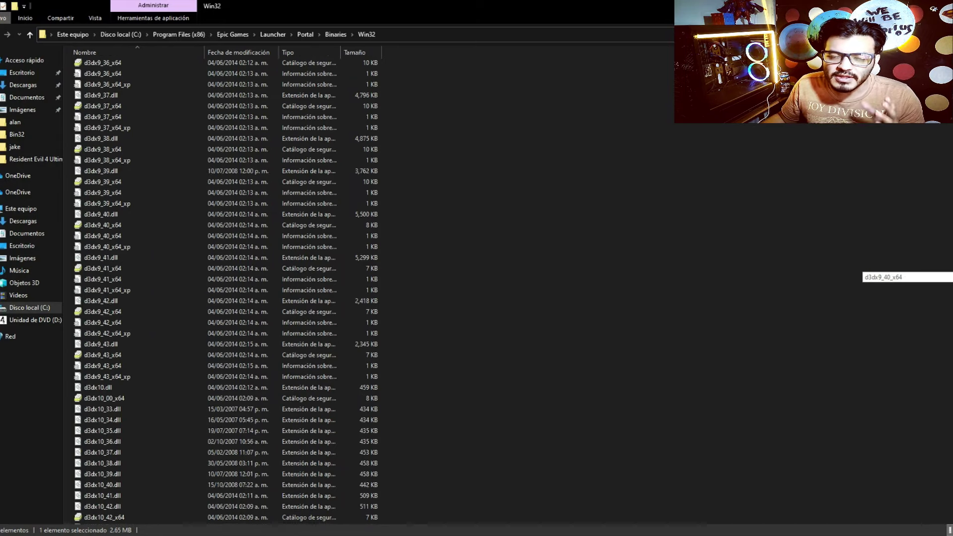
Paste mfplat.dll into the Epic Games Launcher's Win32 folder and return to the desktop.
scroll(226, 291, down, 8)
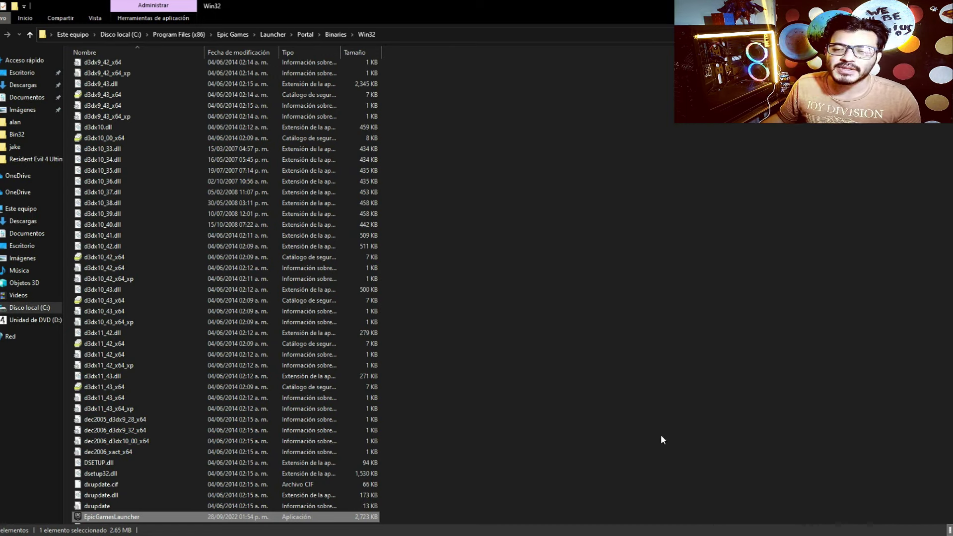
right_click(755, 175)
click(788, 251)
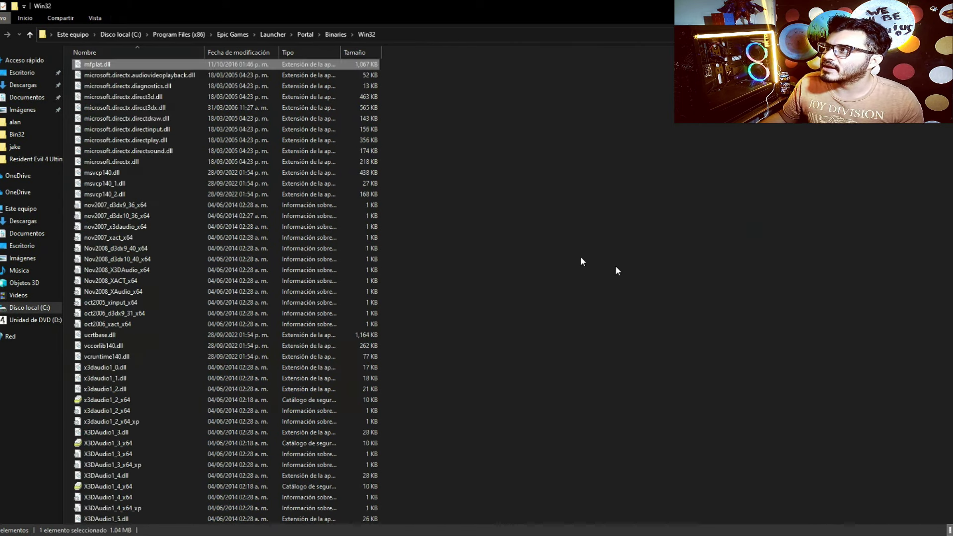
key(super+d)
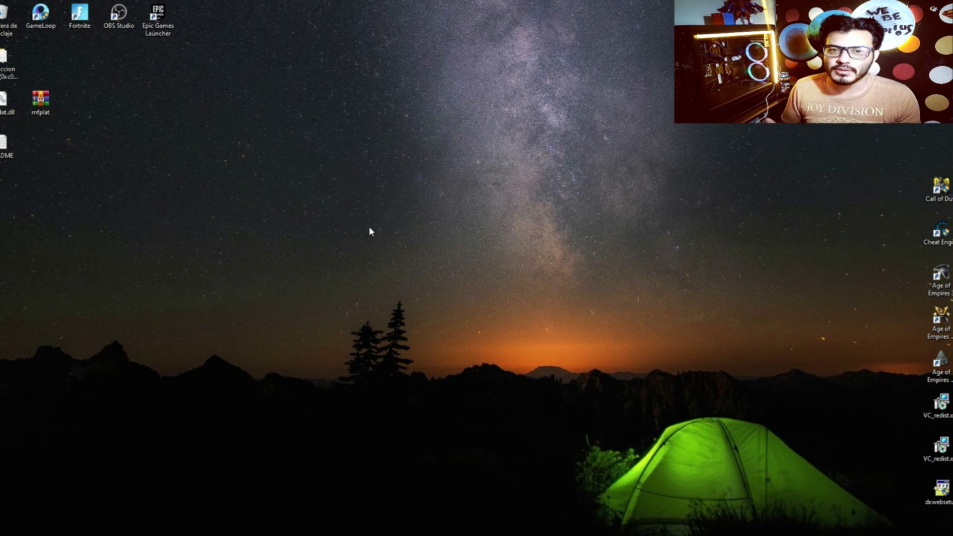